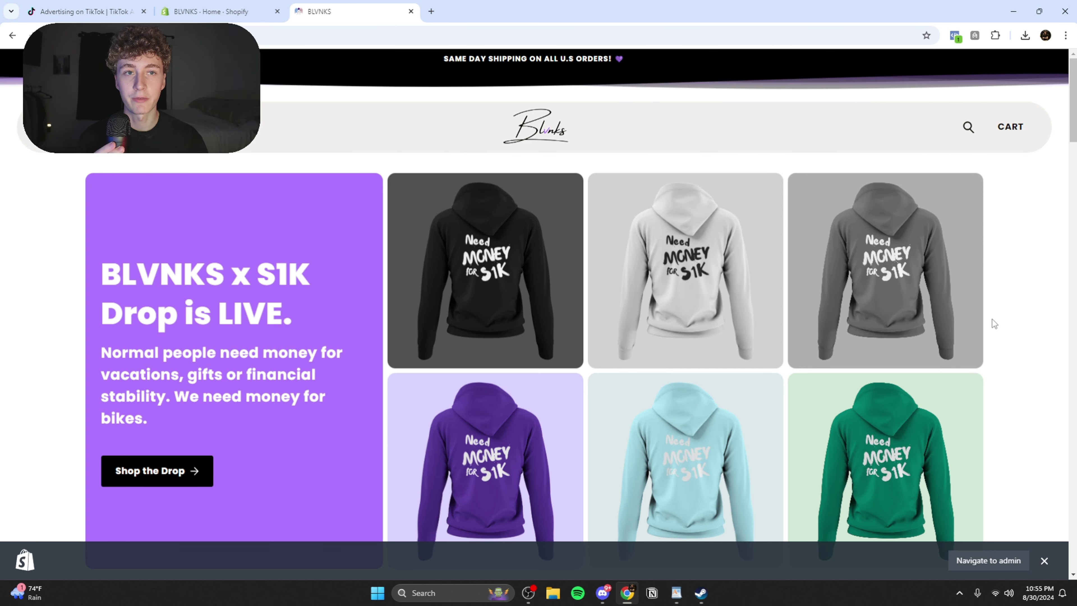
# Browse the BLVNKS storefront product listing to find the hoodie.
pyautogui.moveTo(1073, 106)
pyautogui.mouseDown()
pyautogui.moveTo(1073, 488)
pyautogui.moveTo(1073, 104)
pyautogui.mouseUp()
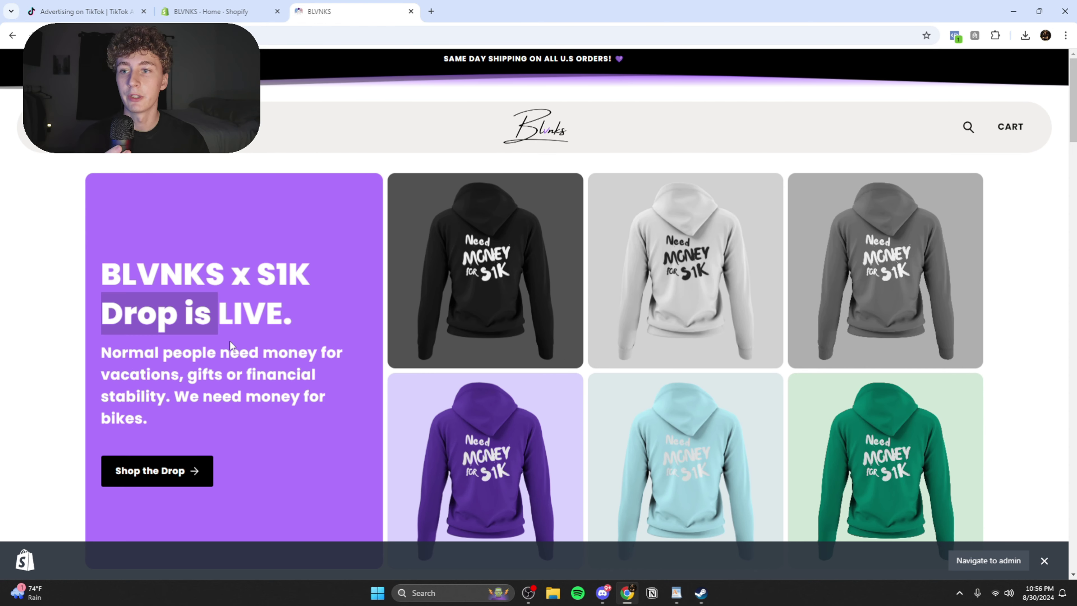
pyautogui.scroll(-5, 374, 247)
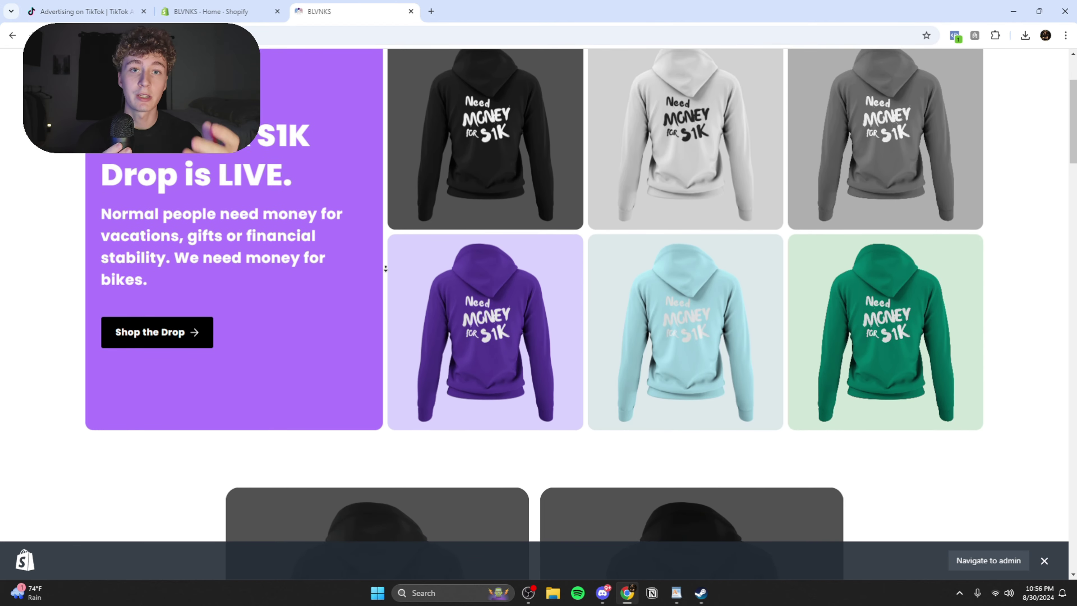
pyautogui.scroll(-15, 386, 268)
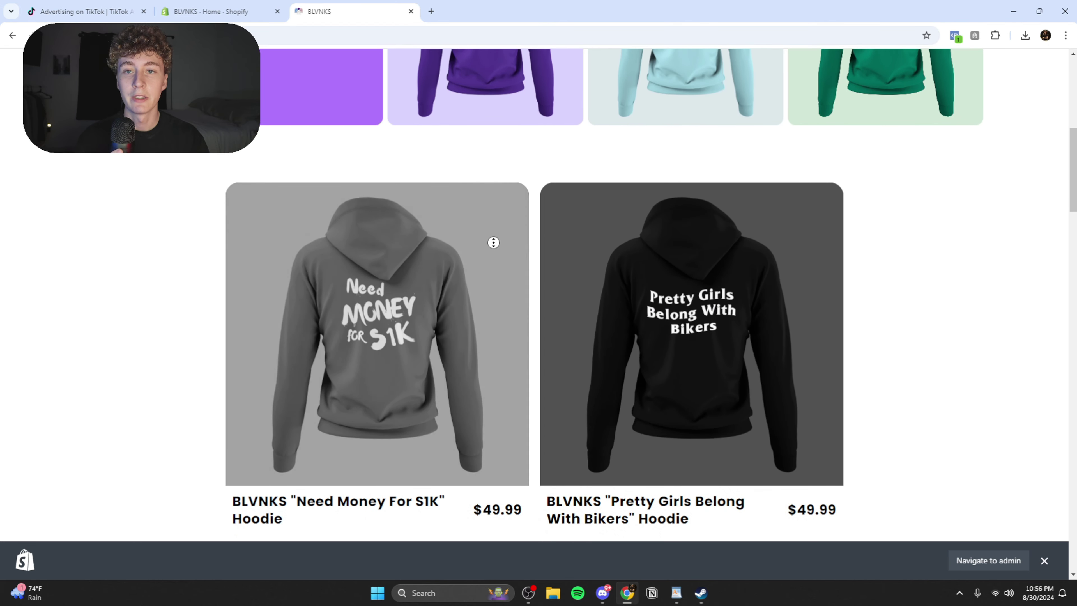
pyautogui.scroll(-20, 403, 229)
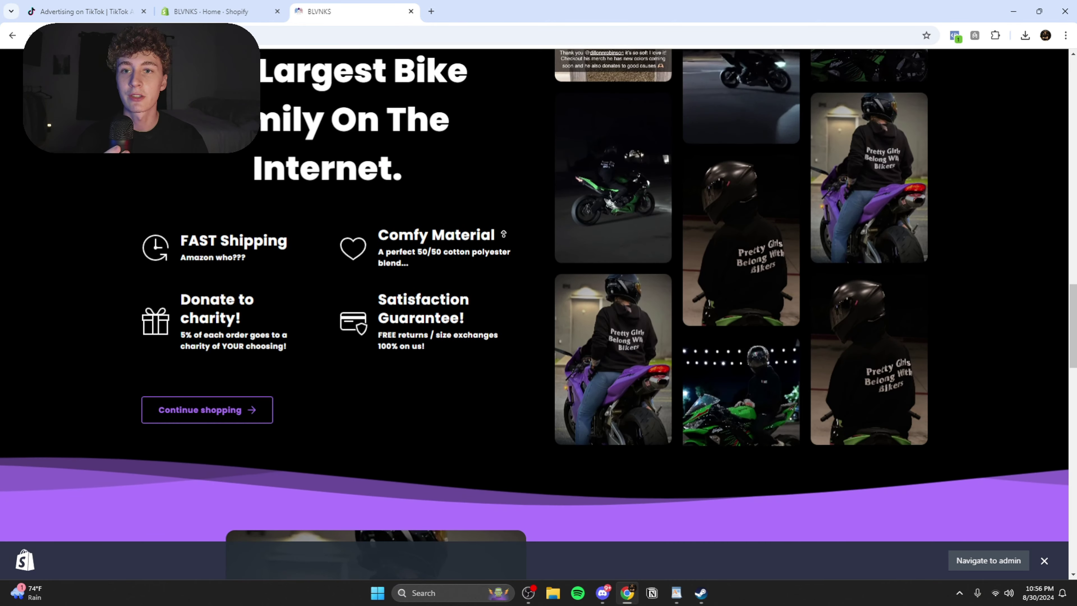
pyautogui.scroll(15, 500, 233)
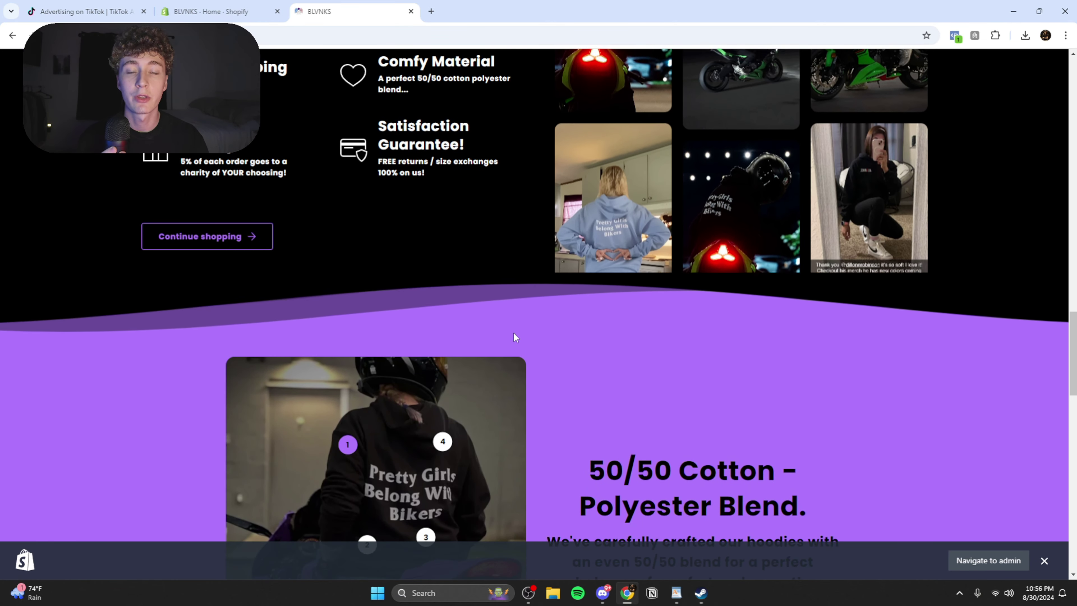
pyautogui.scroll(-10, 513, 331)
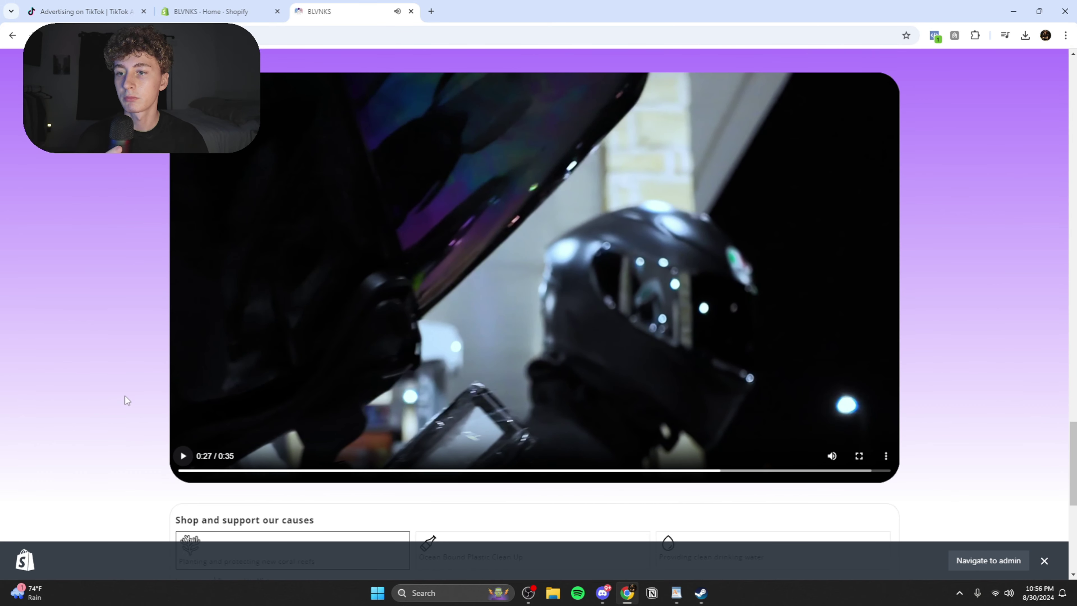
pyautogui.scroll(20, 227, 390)
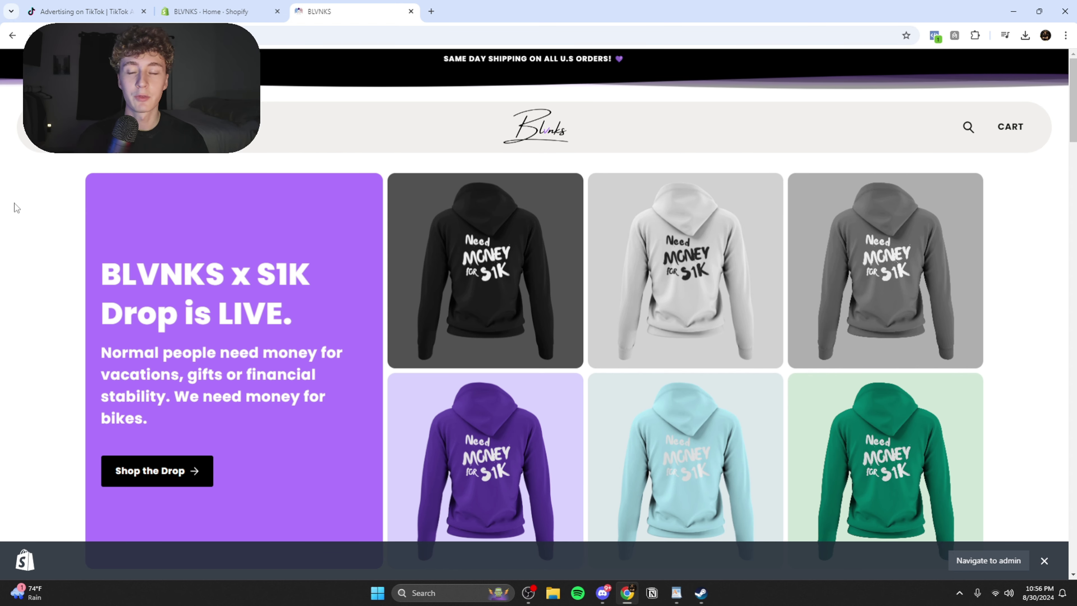
pyautogui.scroll(-10, 329, 318)
# Open the 'Need Money For S1K' Hoodie page, highlight its delivery date, and review the page.
pyautogui.click(329, 322)
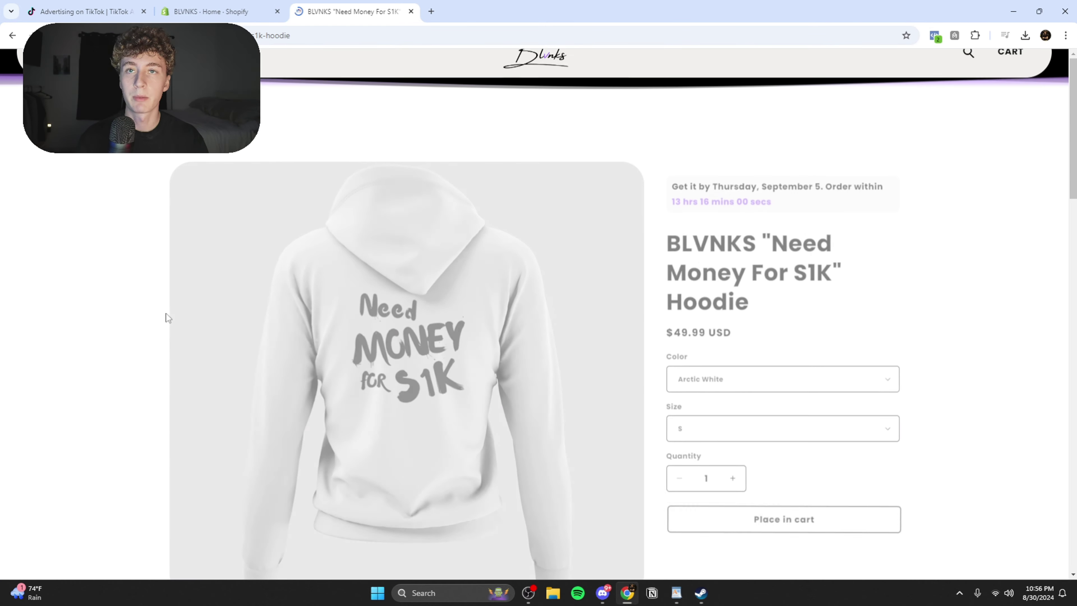
pyautogui.moveTo(678, 181); pyautogui.dragTo(770, 197)
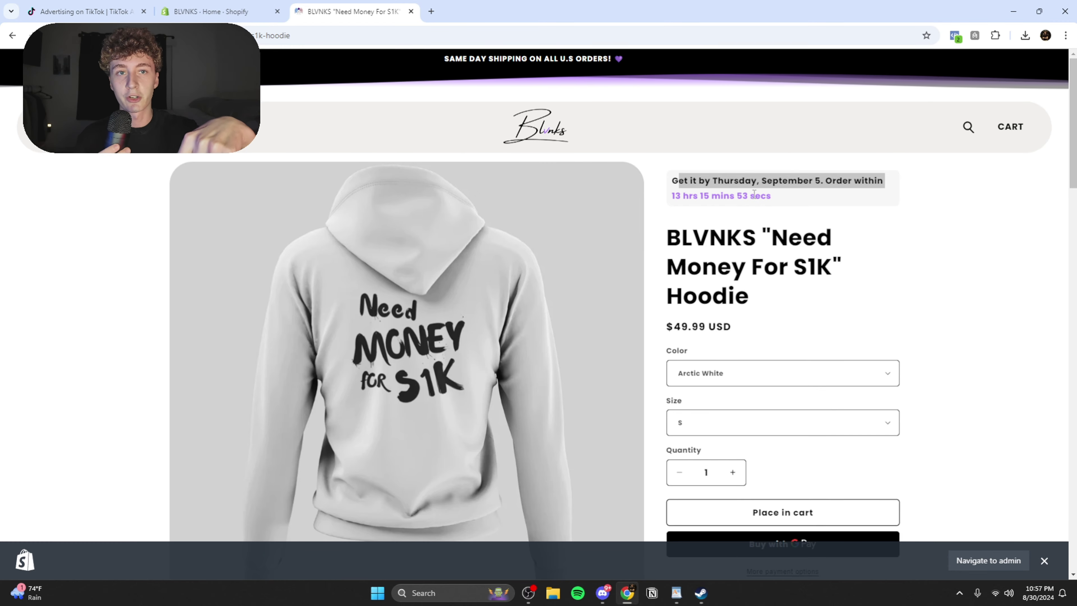
pyautogui.scroll(-5, 652, 270)
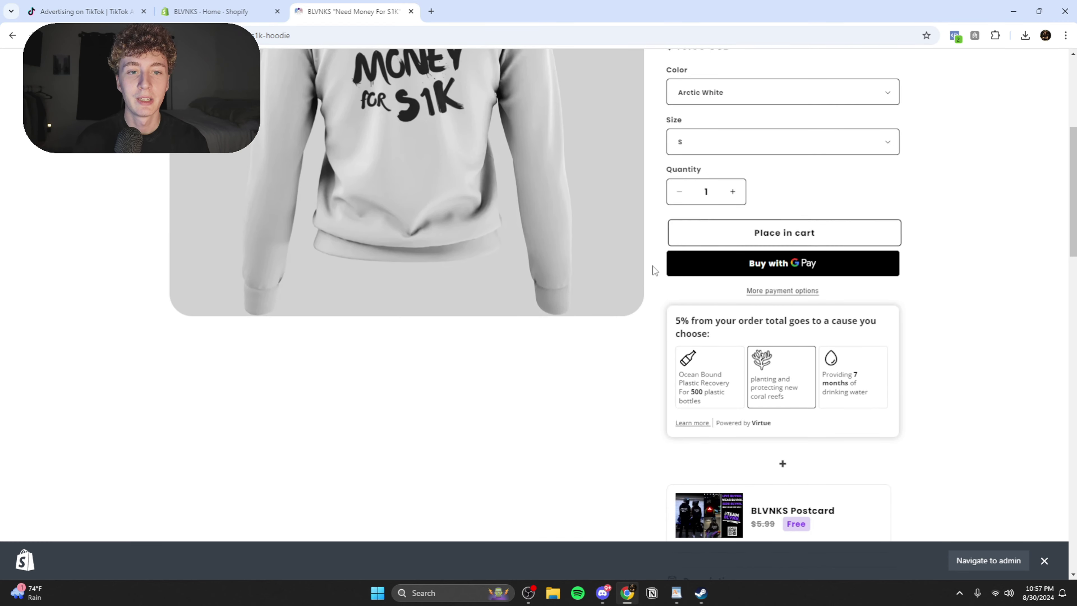
pyautogui.scroll(-4, 670, 300)
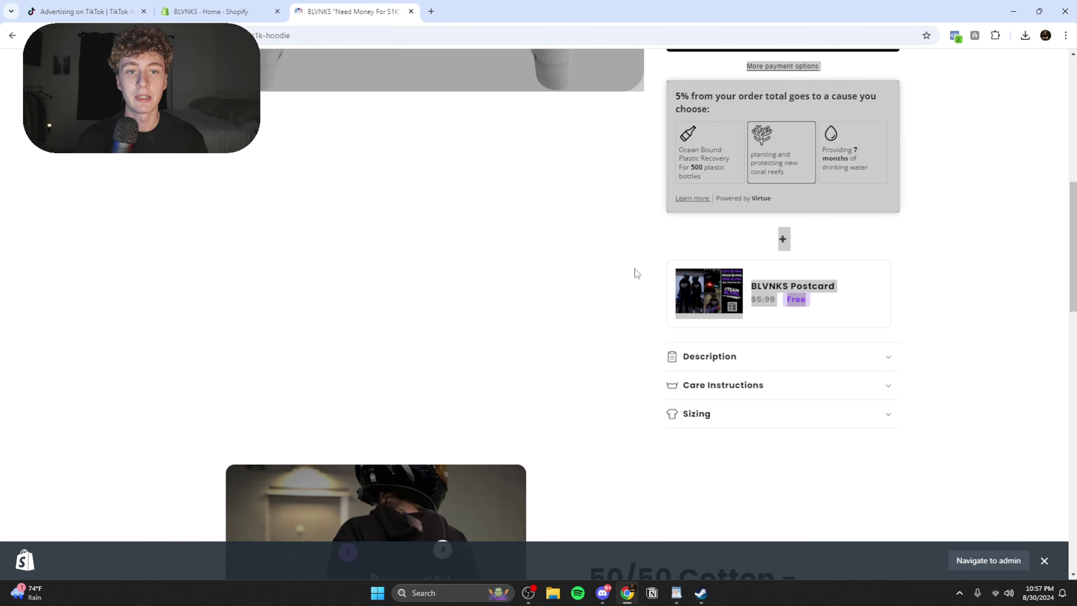
pyautogui.scroll(-2, 634, 272)
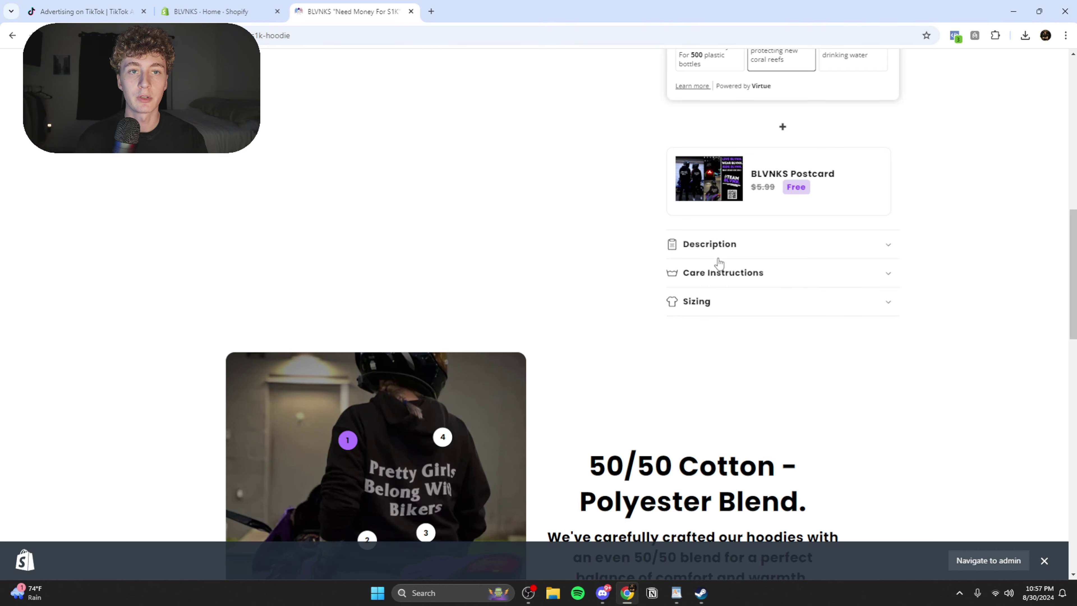
pyautogui.scroll(-13, 714, 259)
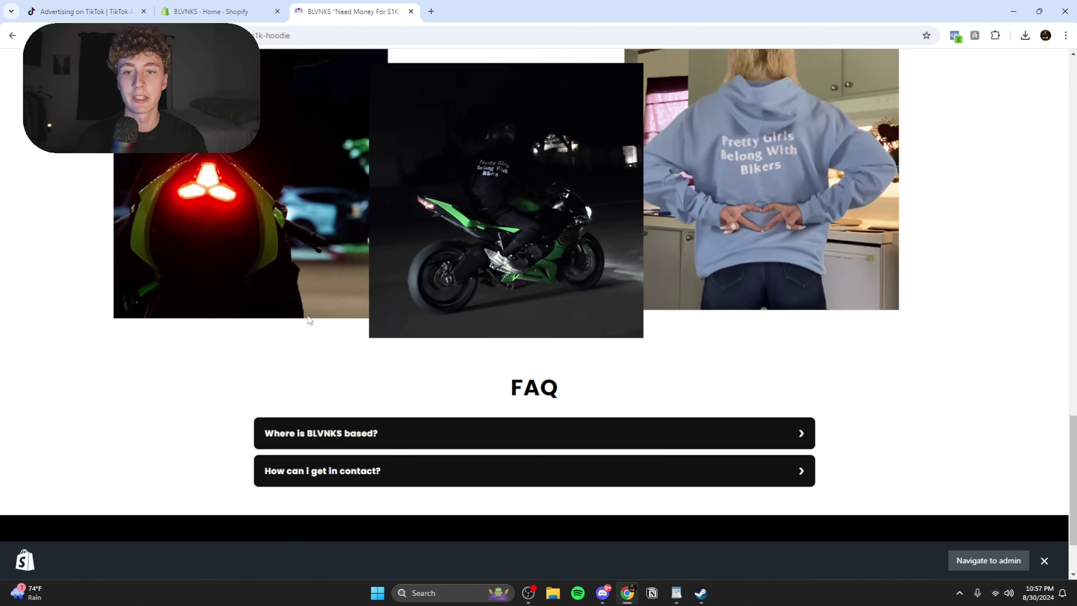
pyautogui.scroll(20, 636, 321)
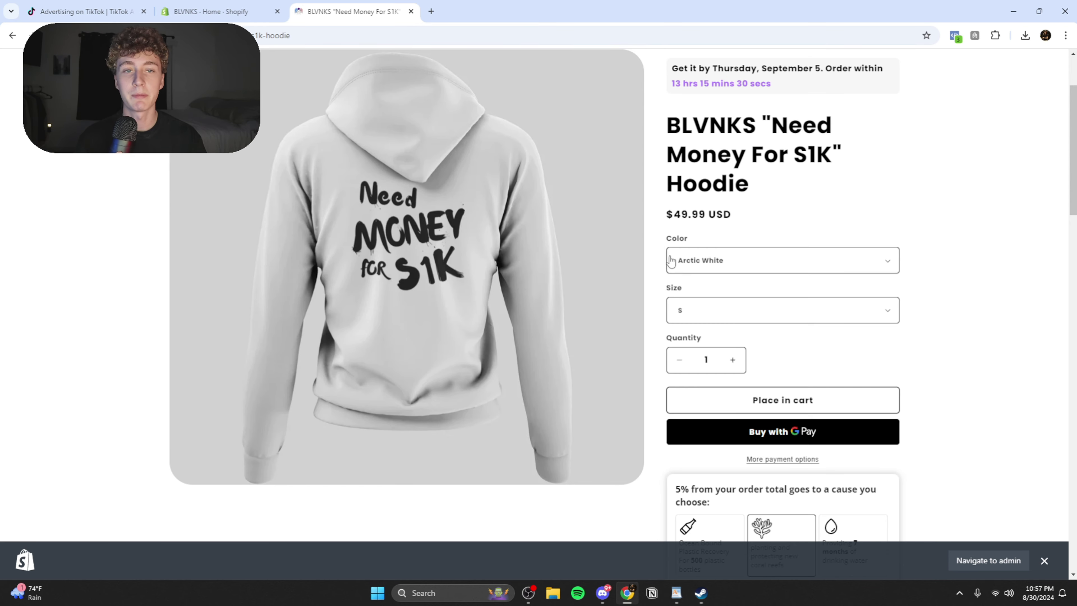
pyautogui.scroll(3, 649, 224)
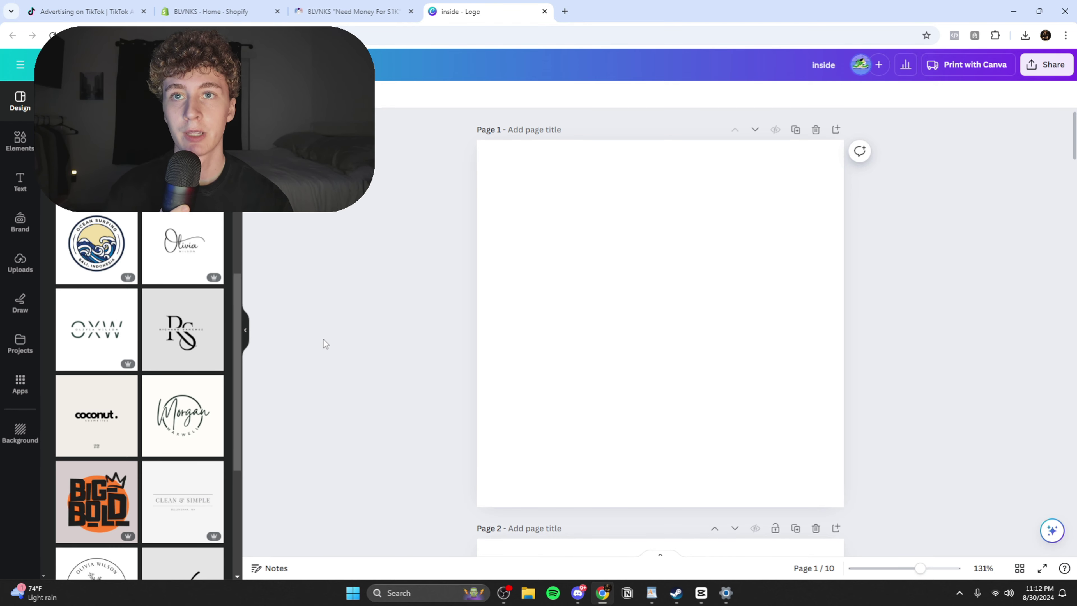
pyautogui.click(348, 12)
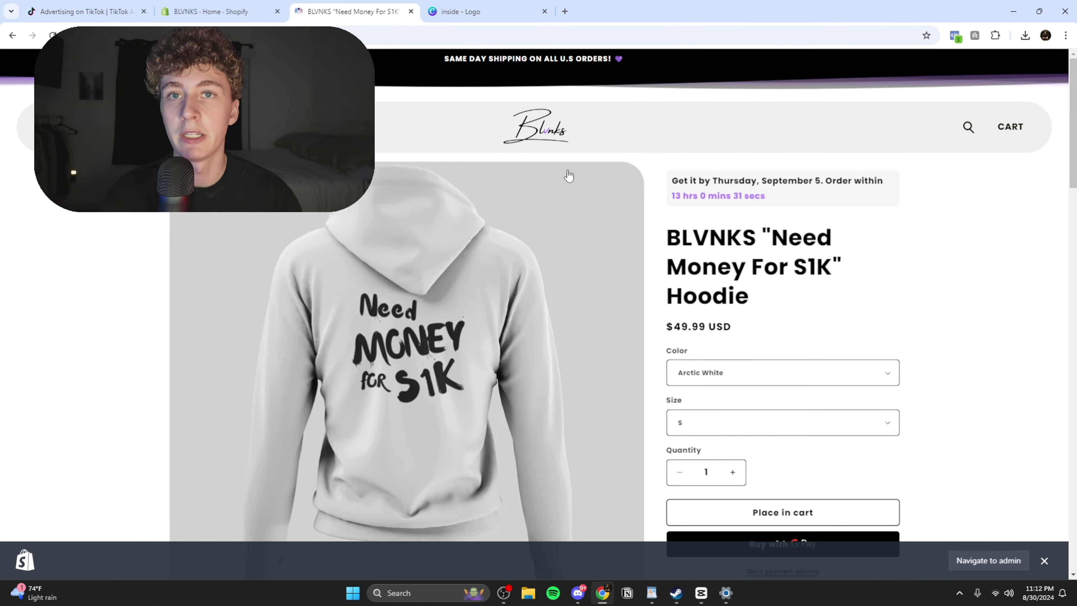
pyautogui.click(485, 5)
pyautogui.scroll(6, 217, 382)
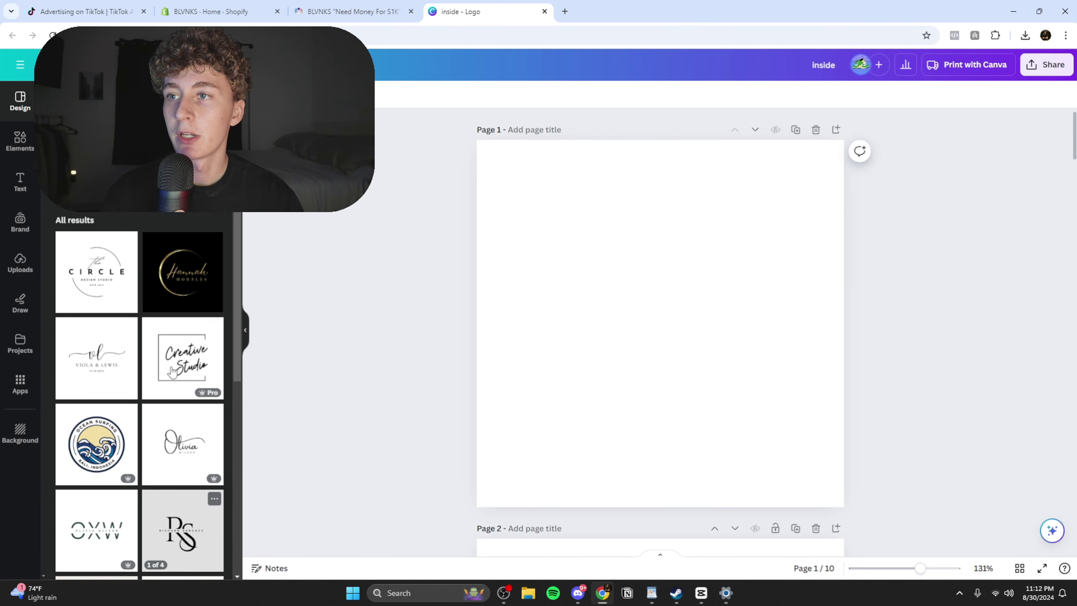
pyautogui.scroll(-12, 129, 345)
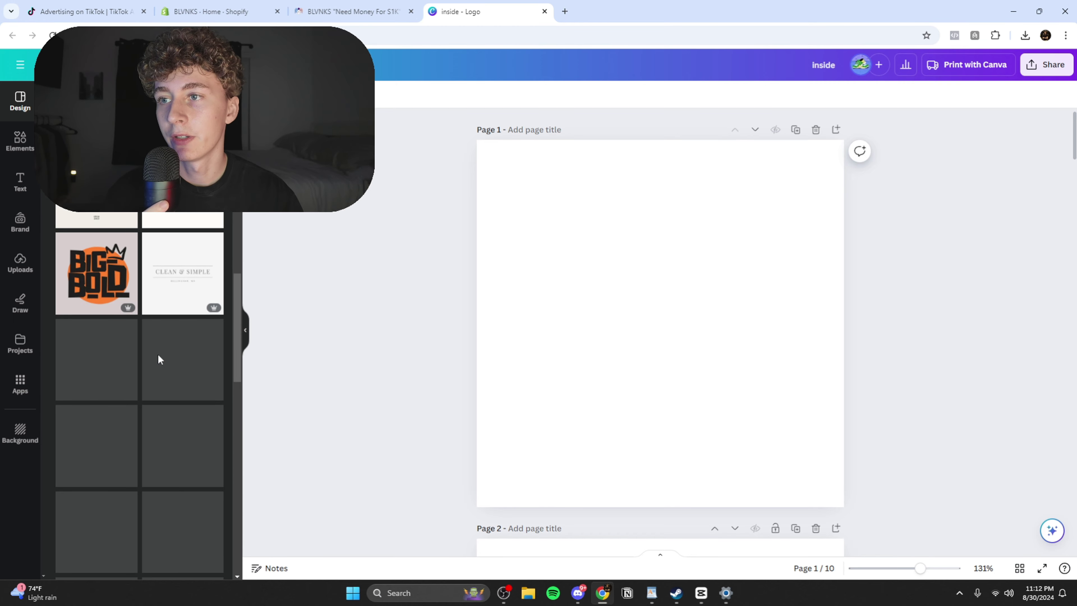
pyautogui.scroll(-5, 119, 391)
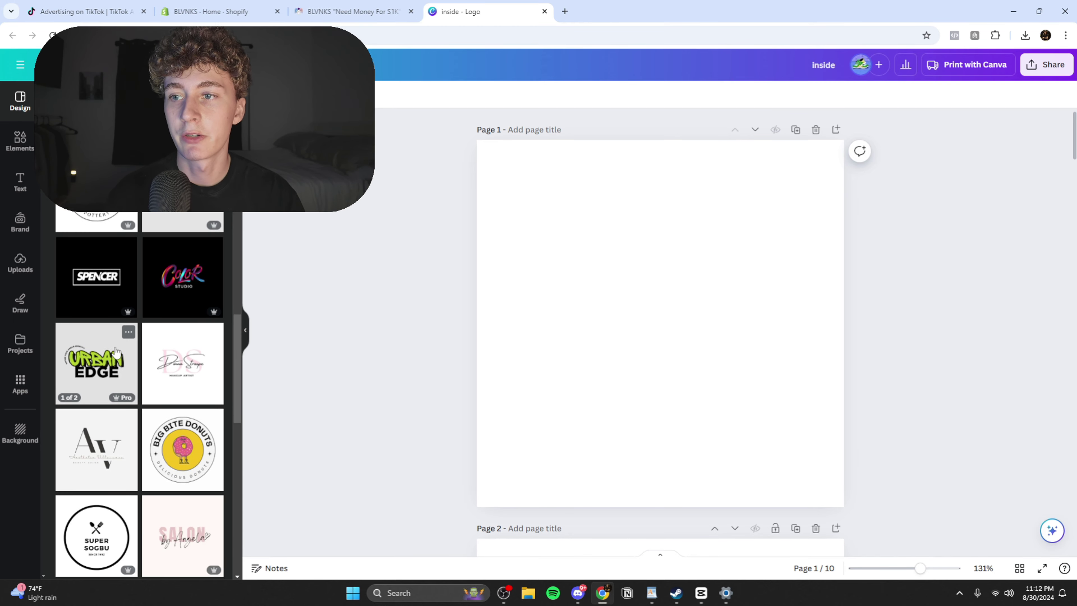
pyautogui.scroll(-5, 109, 296)
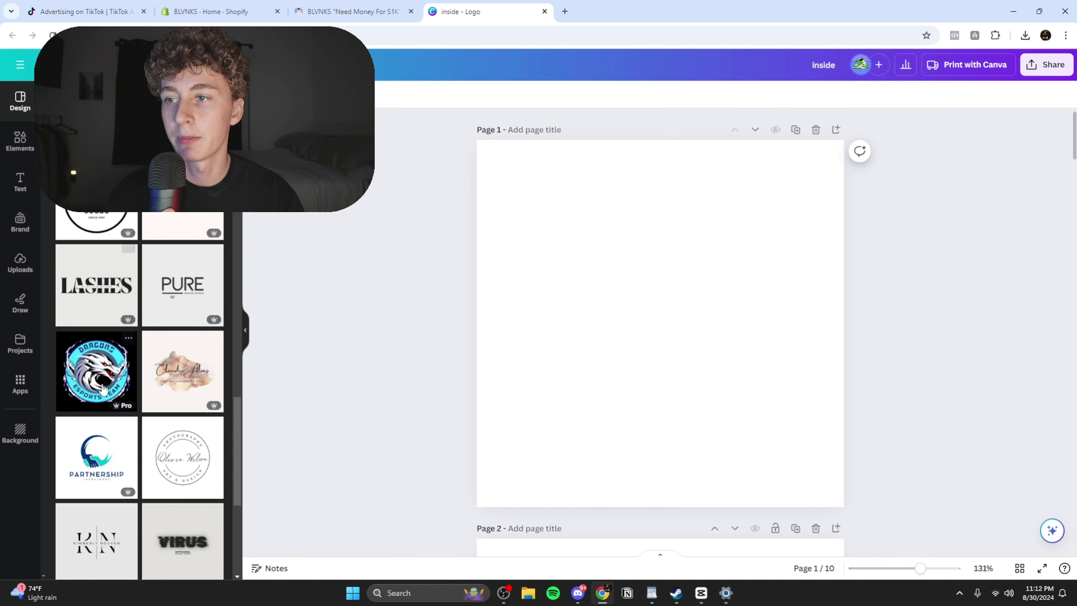
pyautogui.scroll(-5, 155, 442)
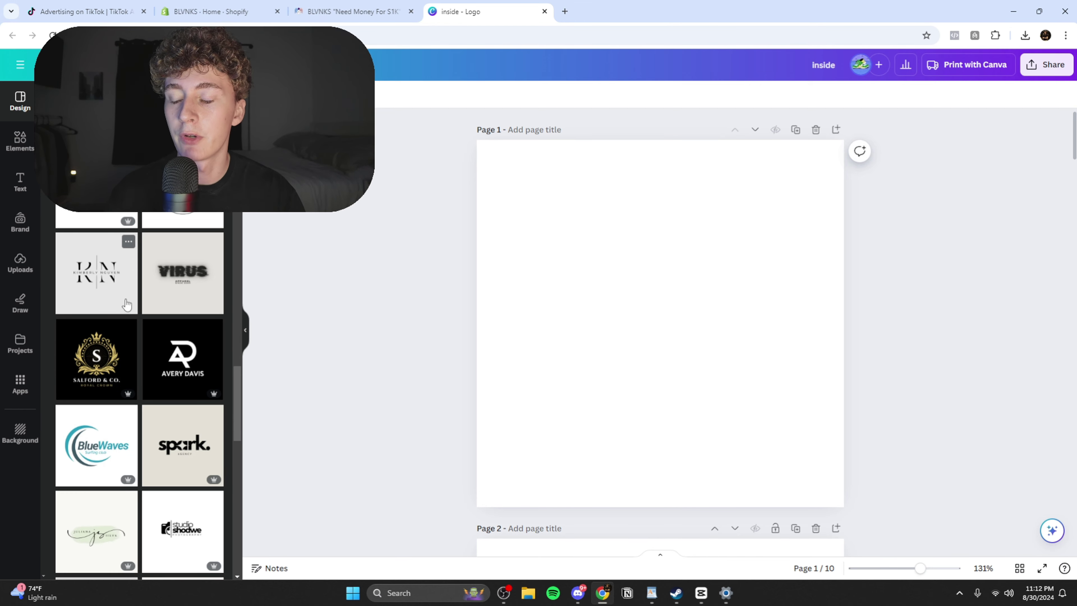
pyautogui.scroll(-6, 129, 296)
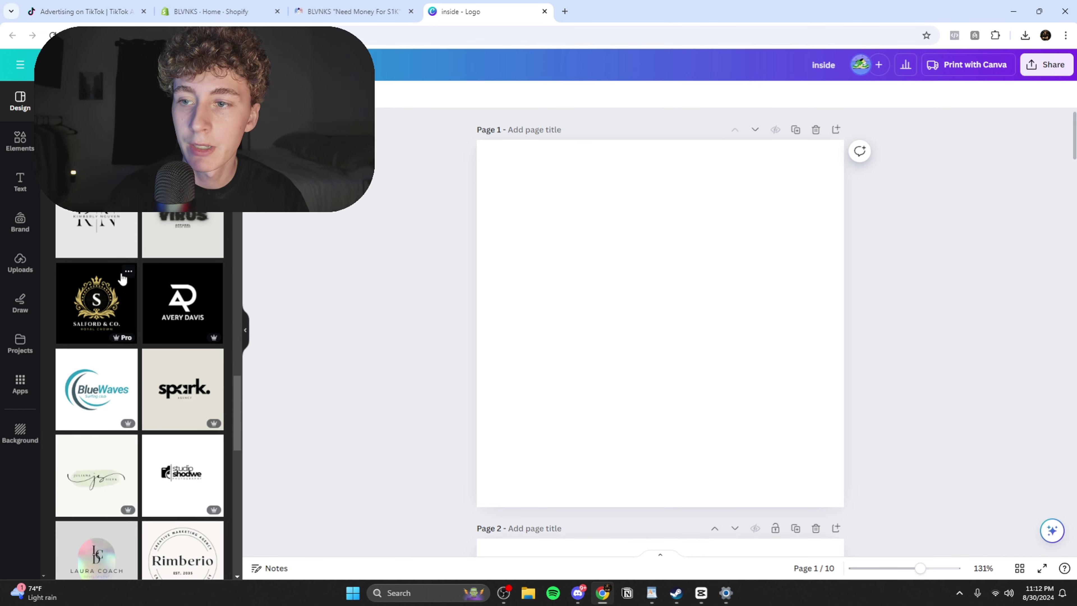
pyautogui.scroll(-5, 189, 337)
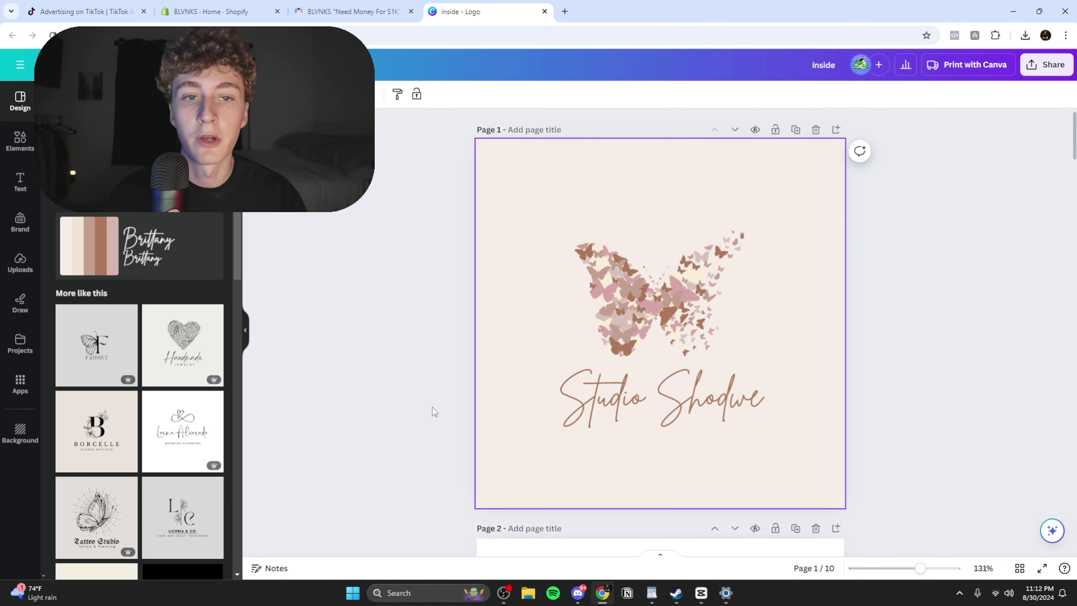
# Apply the Studio Shodwe template, remove its butterfly graphic, and reset the background to white.
pyautogui.click(672, 406)
pyautogui.click(689, 316)
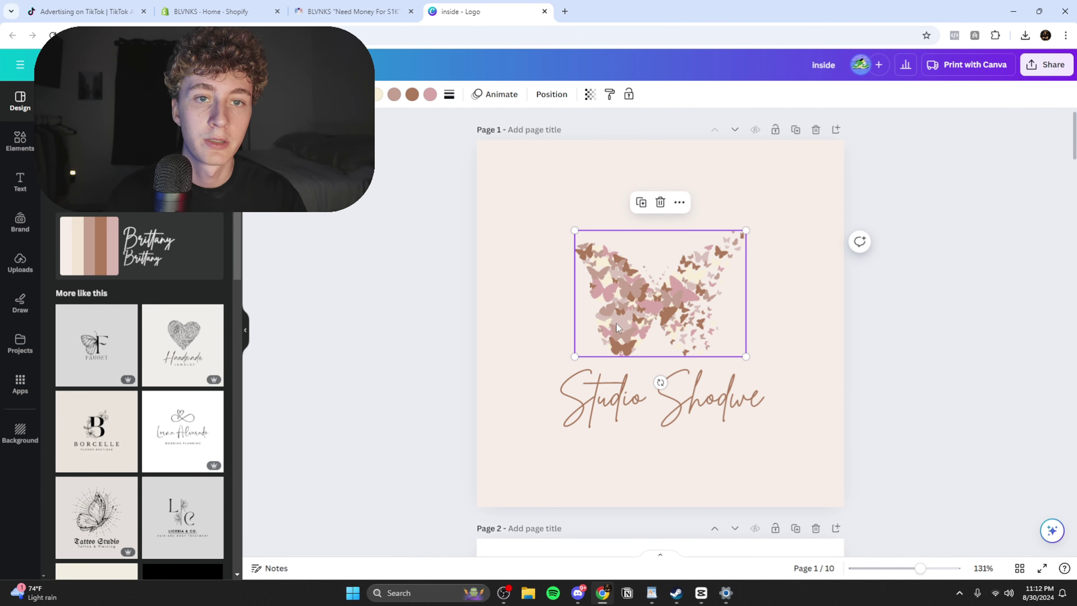
pyautogui.click(544, 313)
pyautogui.click(677, 299)
pyautogui.press('Delete')
pyautogui.click(712, 293)
pyautogui.press('Delete')
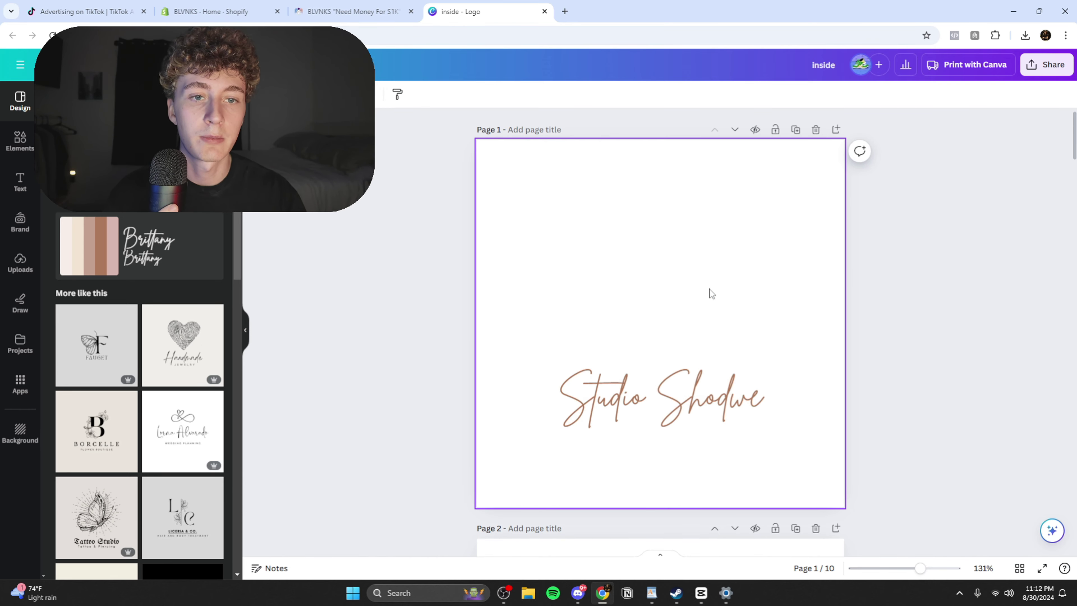
# Enlarge the Studio Shodwe text and centre it on the page.
pyautogui.click(721, 399)
pyautogui.moveTo(721, 399); pyautogui.dragTo(724, 328)
pyautogui.moveTo(806, 346); pyautogui.dragTo(749, 332)
pyautogui.click(387, 266)
# Make the Studio Shodwe text black.
pyautogui.click(594, 331)
pyautogui.click(417, 94)
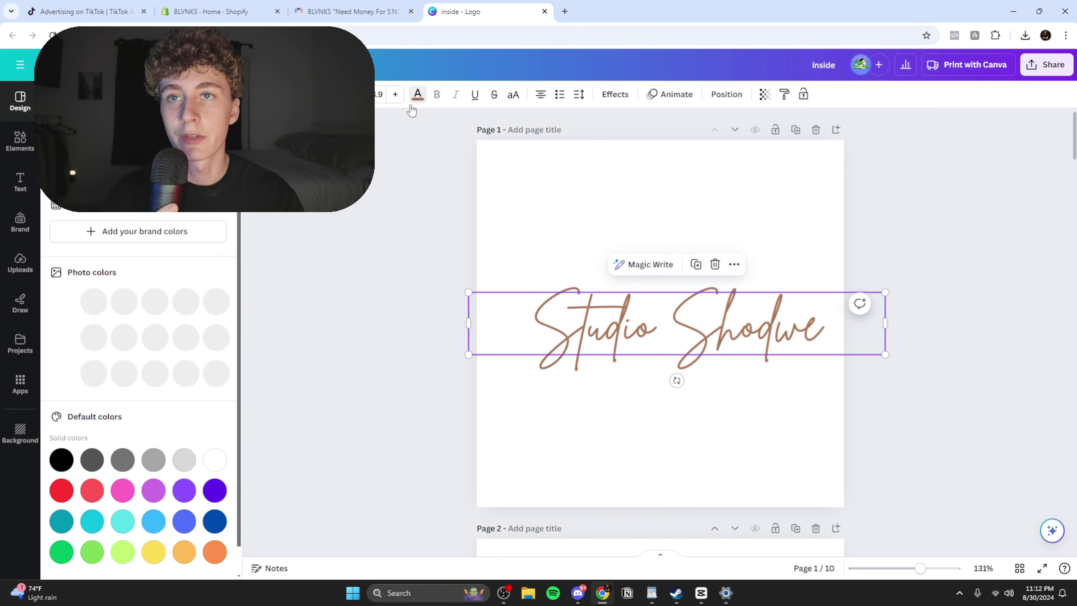
pyautogui.click(91, 300)
pyautogui.click(426, 307)
pyautogui.click(632, 343)
pyautogui.click(429, 230)
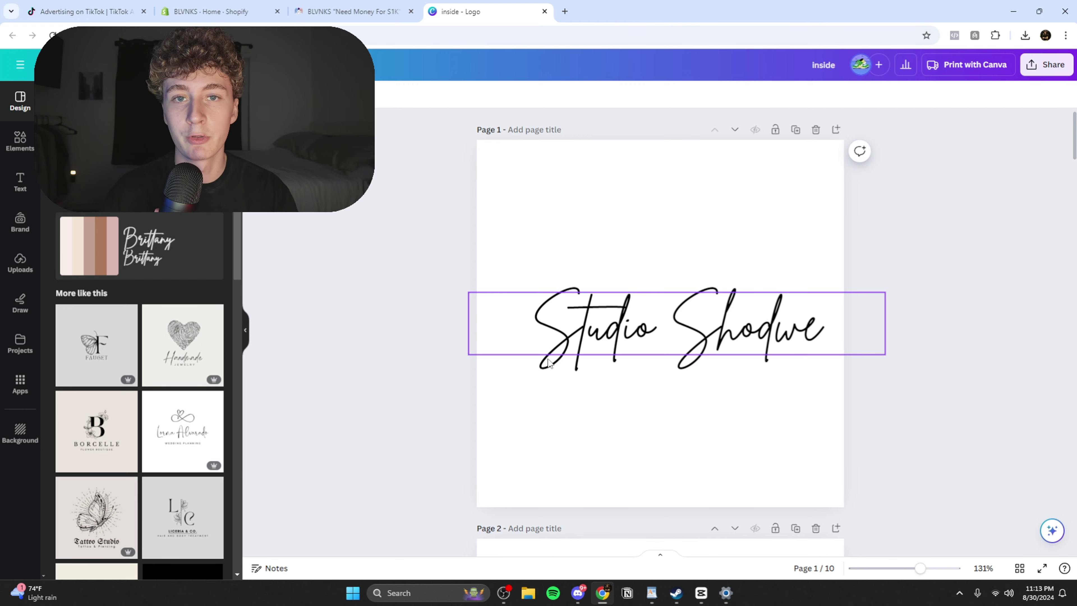
# Recentre the wordmark and color the 'o' in Shodwe with the purple swatch.
pyautogui.moveTo(704, 327)
pyautogui.mouseDown()
pyautogui.moveTo(637, 327)
pyautogui.moveTo(707, 329)
pyautogui.mouseUp()
pyautogui.doubleClick(748, 343)
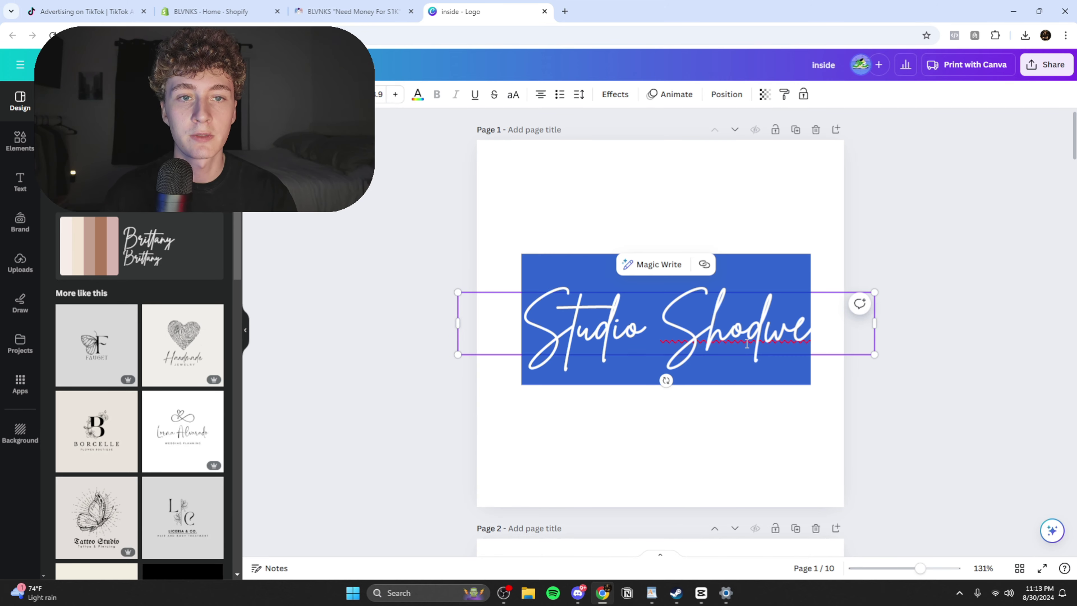
pyautogui.click(778, 342)
pyautogui.click(352, 12)
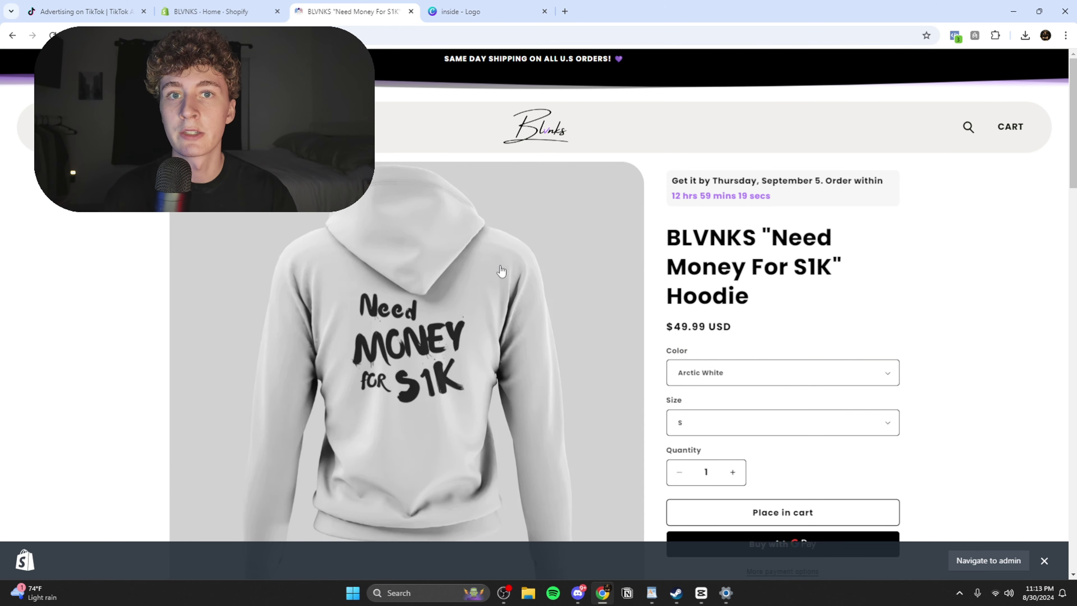
pyautogui.click(460, 12)
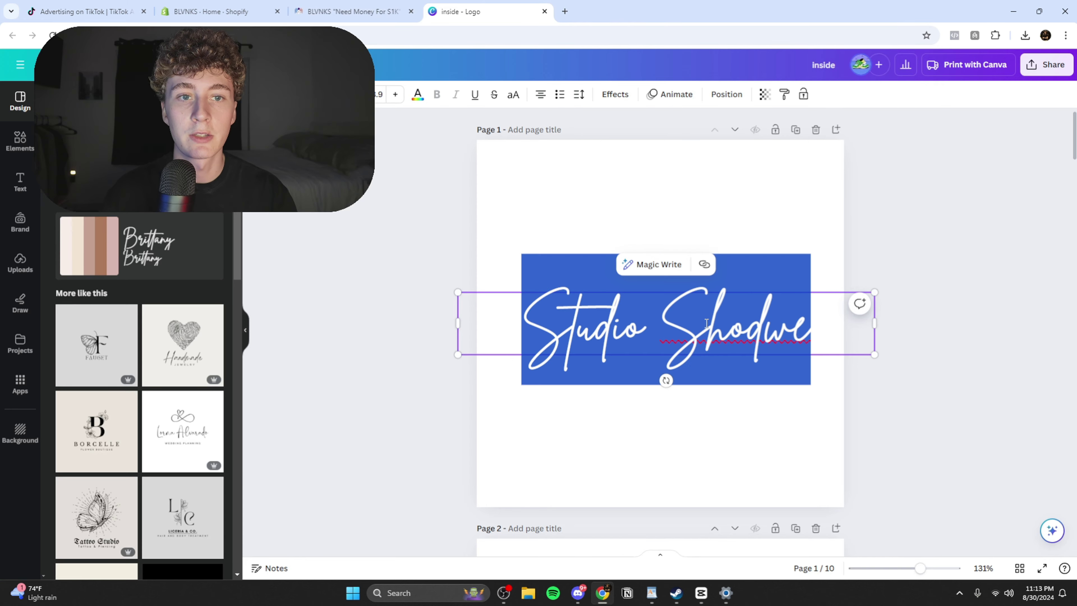
pyautogui.hotkey('shift', 'Right')
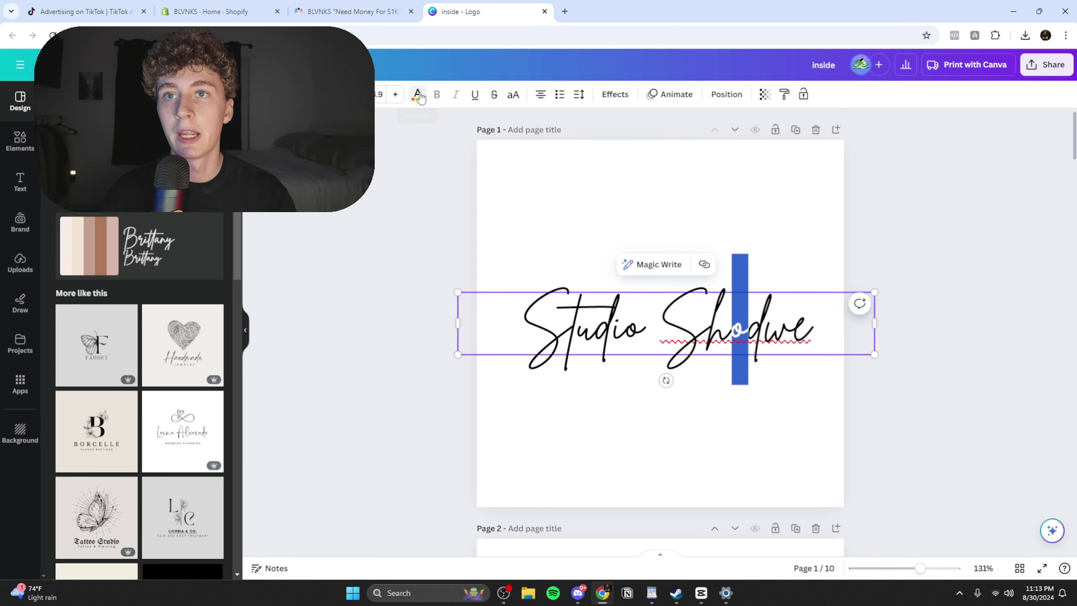
pyautogui.click(417, 94)
pyautogui.click(123, 365)
pyautogui.click(382, 351)
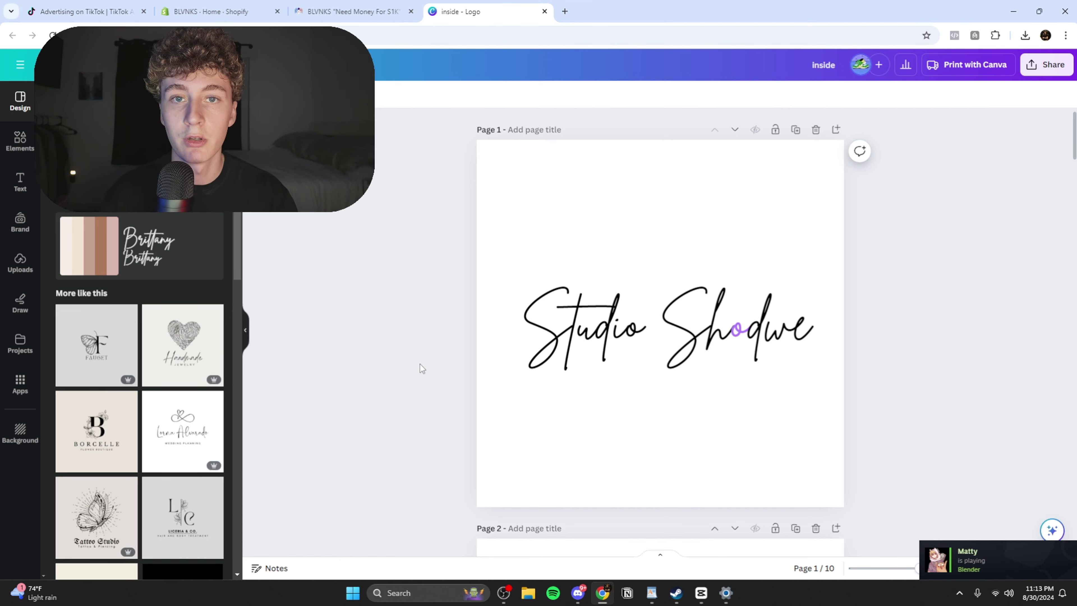
# Apply the 'coconut. cosmetics' template from the Design panel to page 1.
pyautogui.scroll(-10, 153, 297)
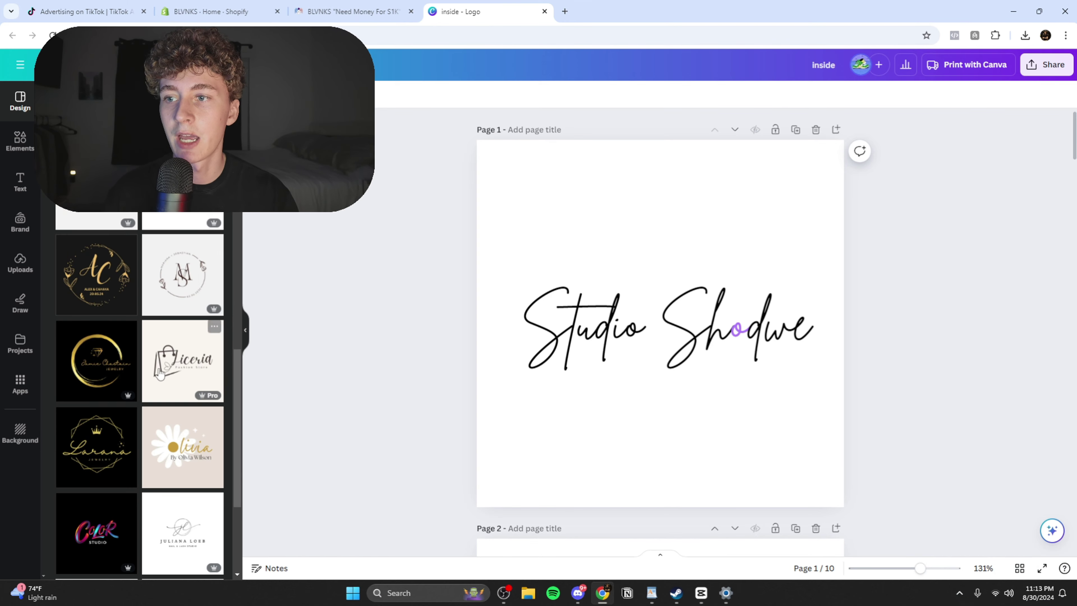
pyautogui.scroll(-1, 156, 379)
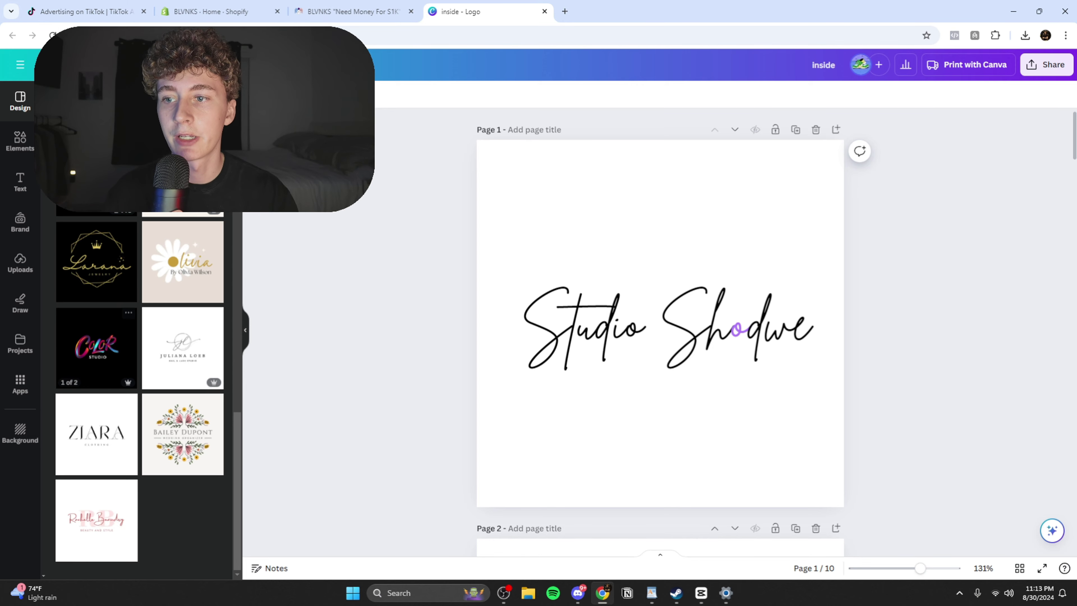
pyautogui.moveTo(237, 441); pyautogui.dragTo(223, 204)
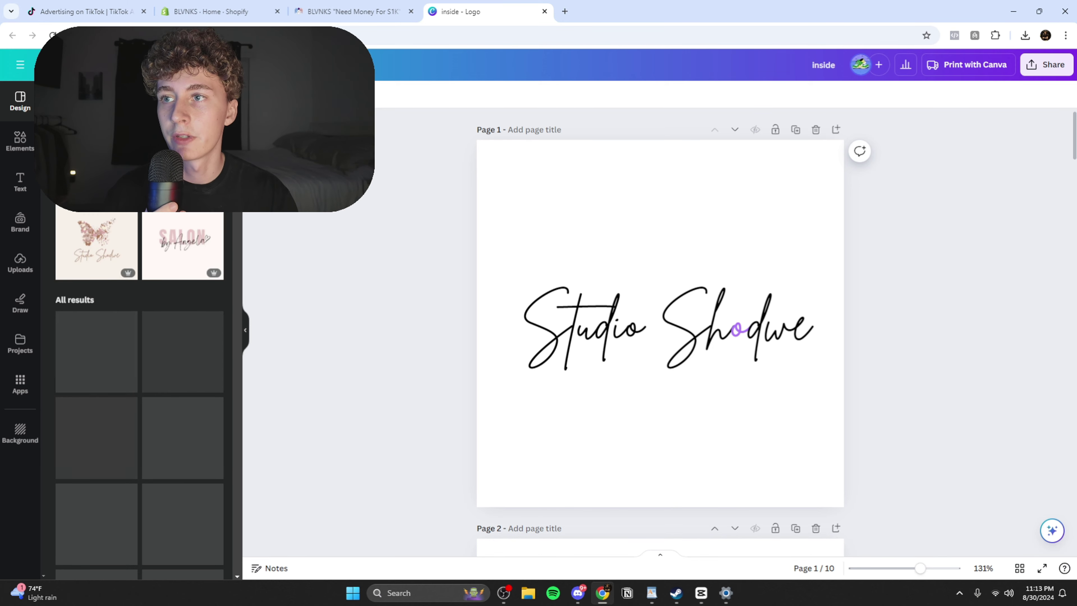
pyautogui.scroll(-3, 135, 298)
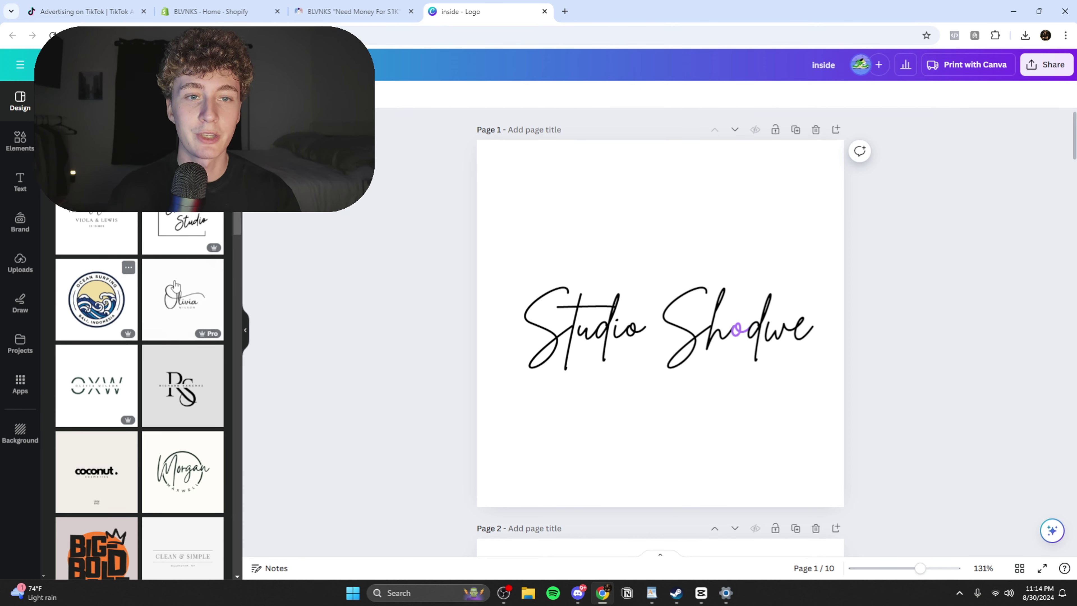
pyautogui.click(660, 321)
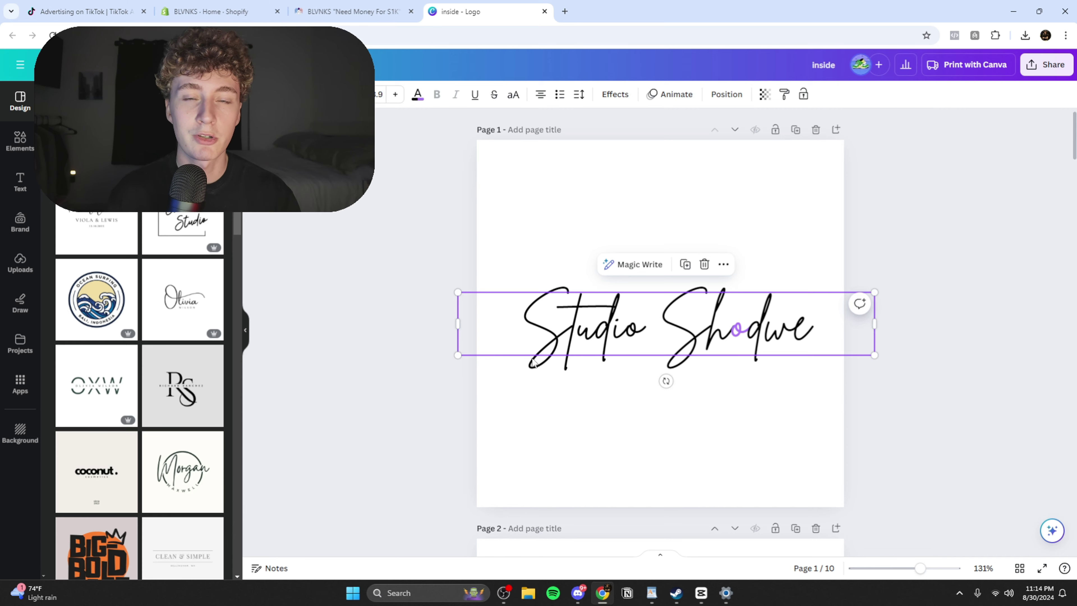
pyautogui.click(405, 405)
pyautogui.click(96, 471)
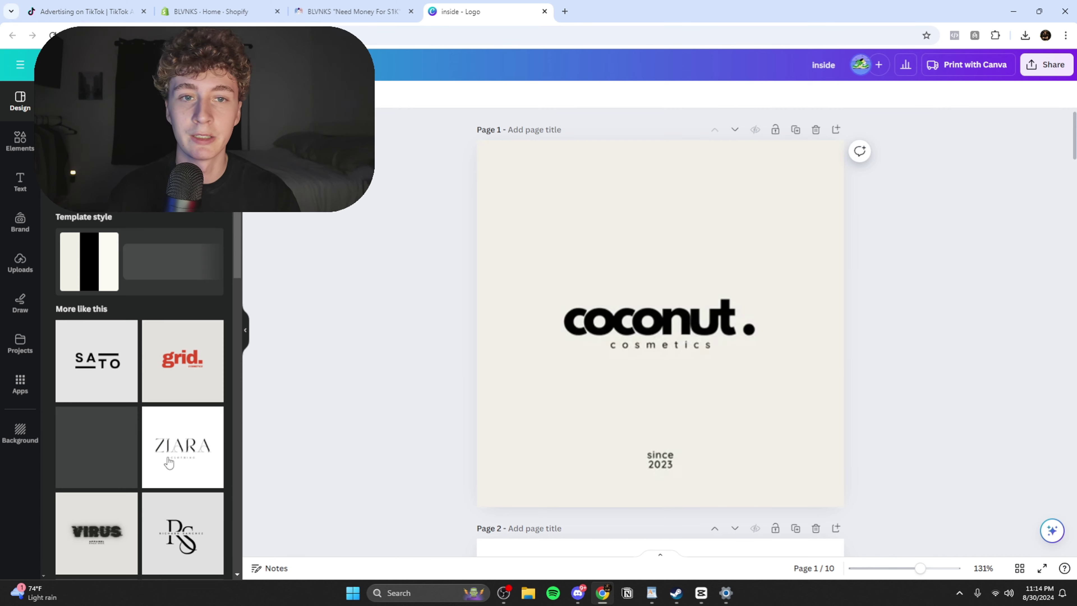